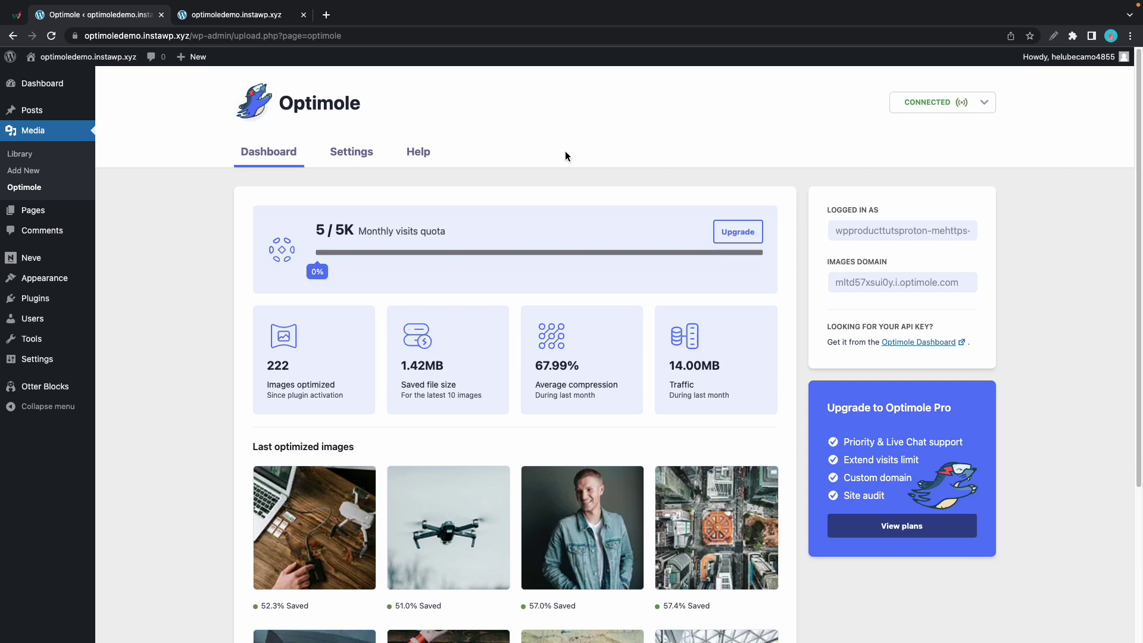
Enable the 'Scale images & Lazy load' toggle in Optimole's Settings
left_click(360, 159)
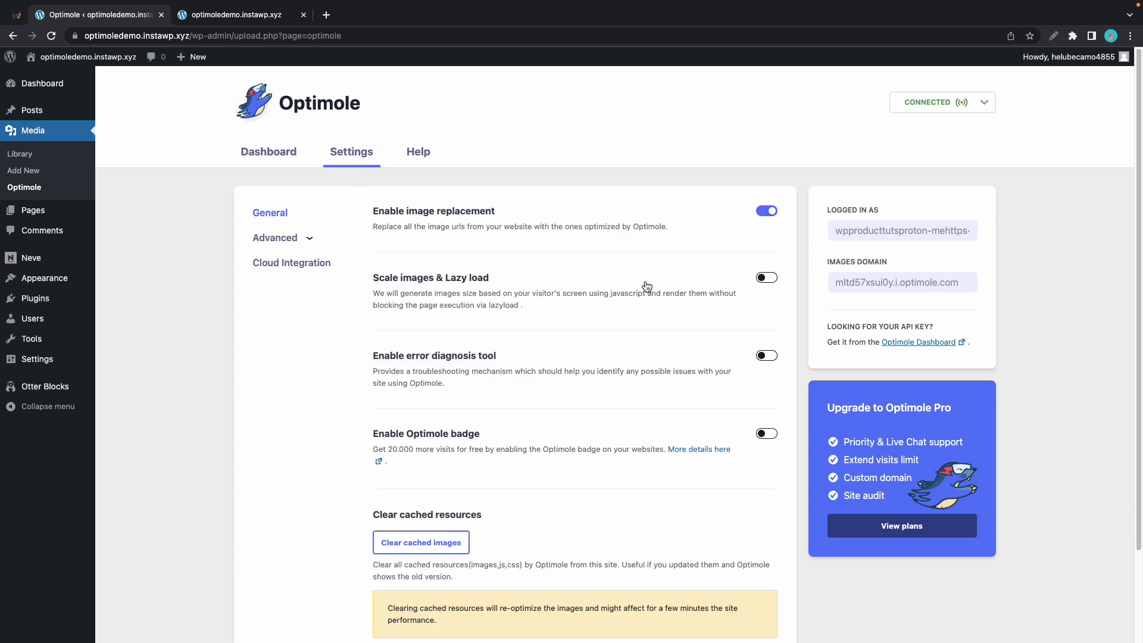
left_click(765, 278)
Turn on 'Enable generic lazyload placeholder' under Advanced > Lazyload
left_click(309, 240)
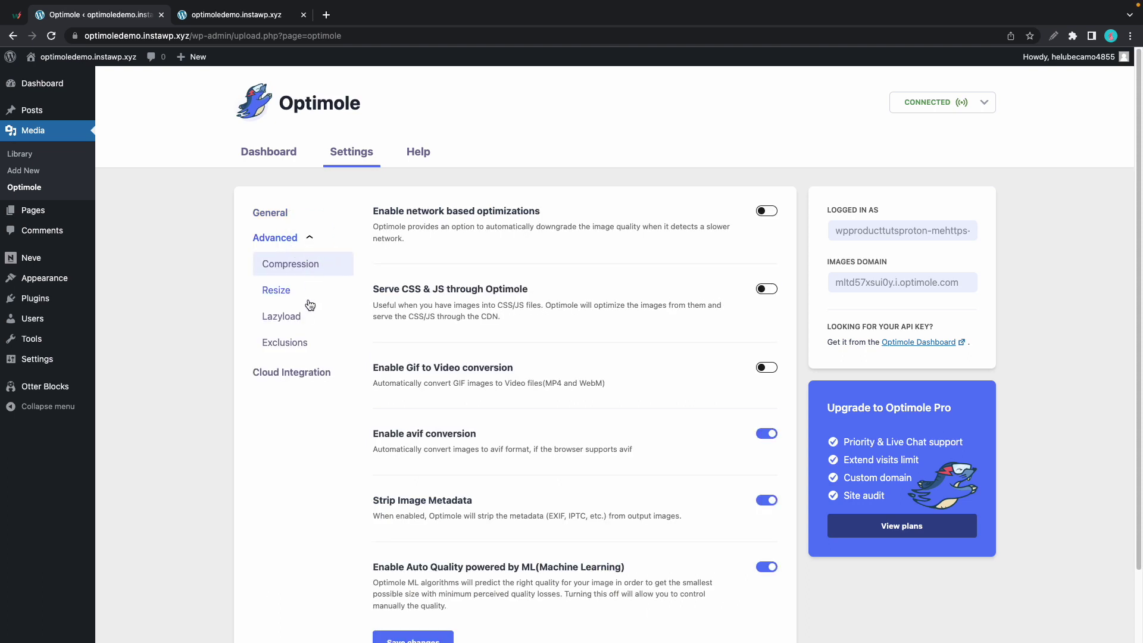
left_click(306, 318)
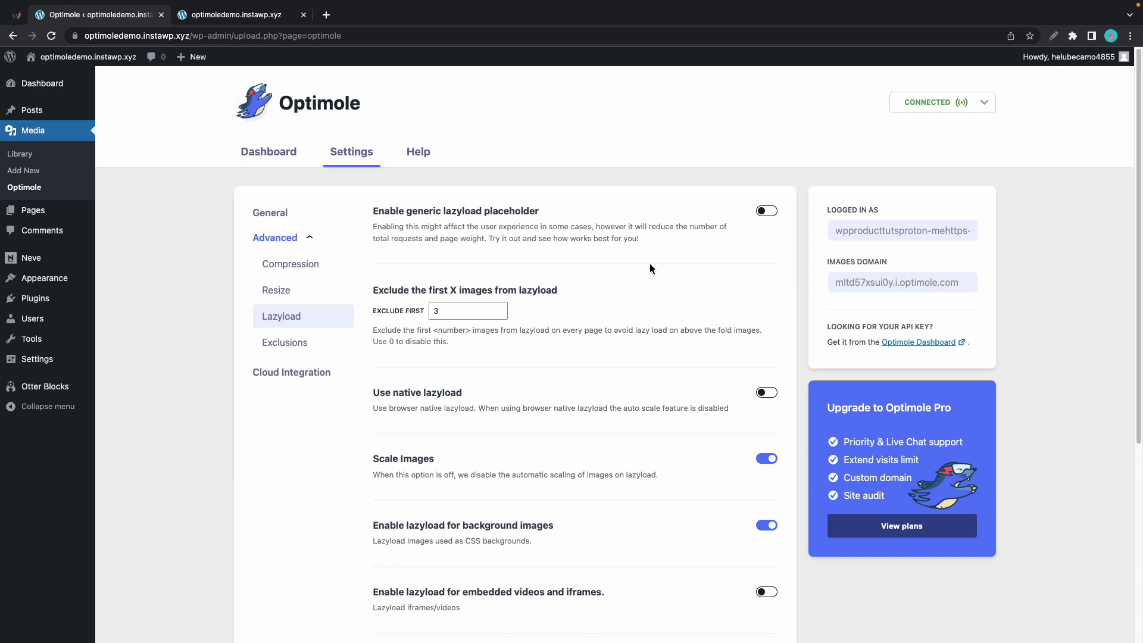
left_click(769, 213)
Scroll through the Architecture Studio homepage to check its images
left_click(276, 20)
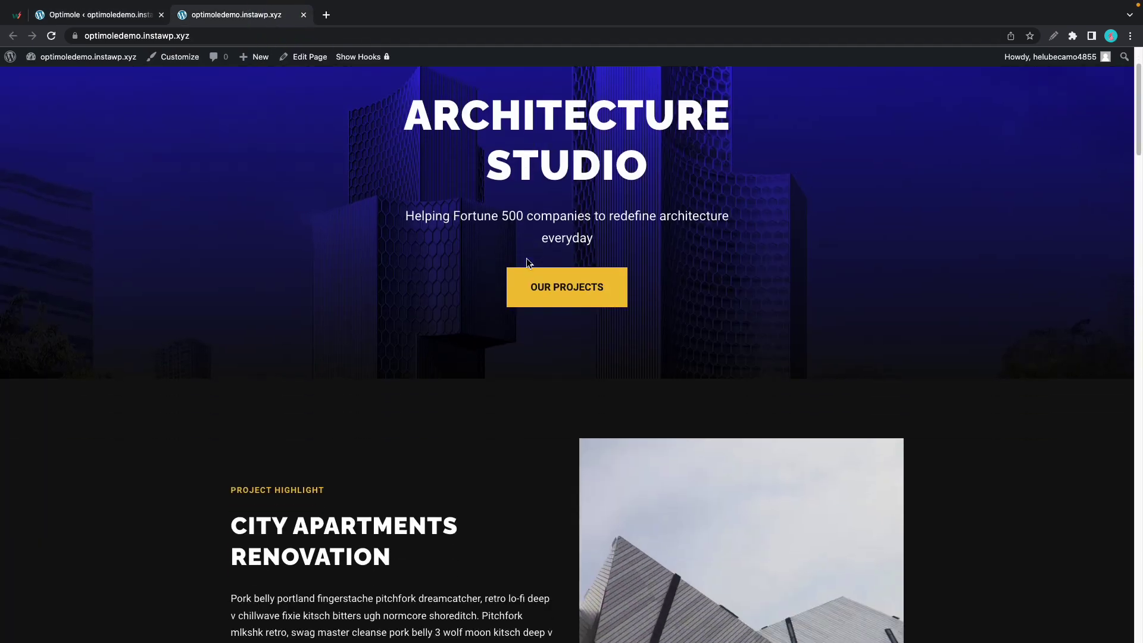
scroll(528, 262, "down", 7)
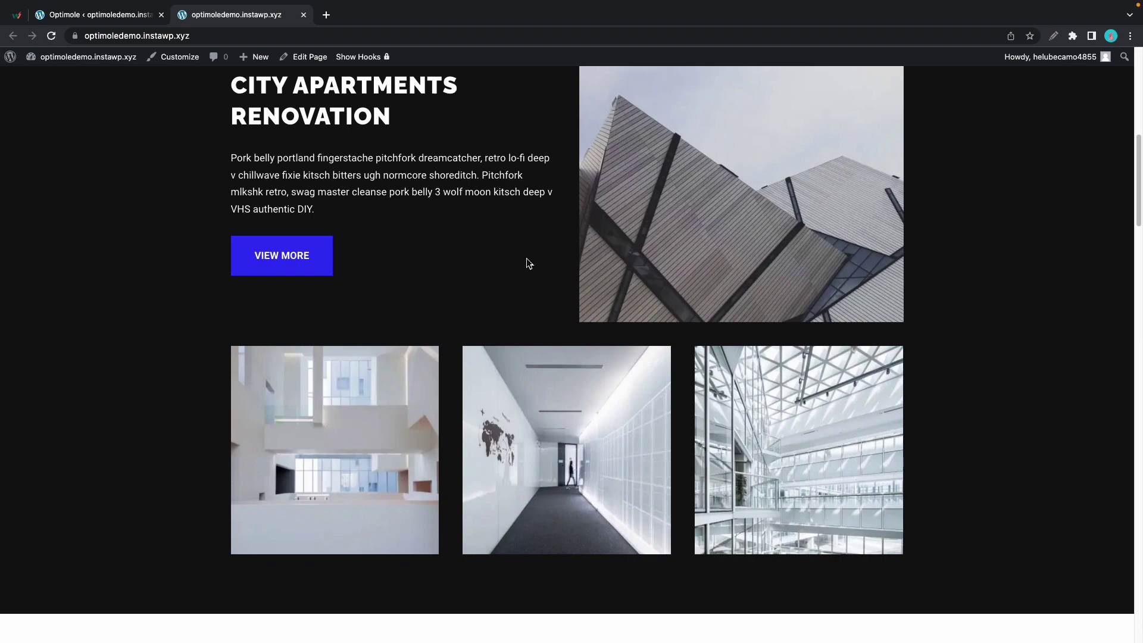
scroll(527, 262, "down", 3)
scroll(528, 262, "up", 8)
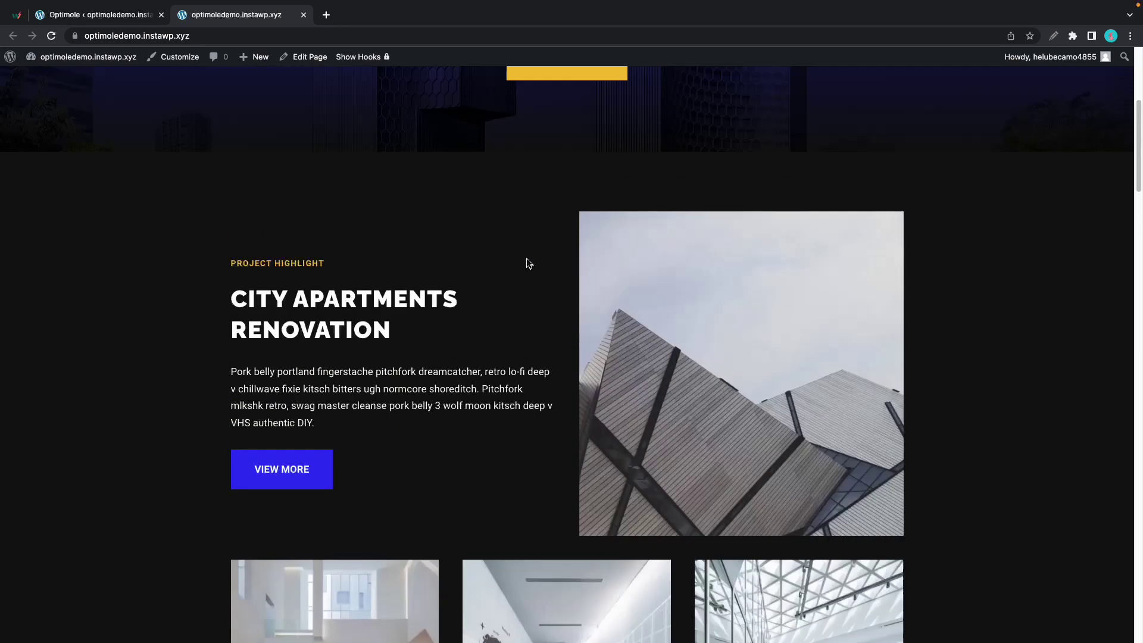
scroll(528, 262, "up", 2)
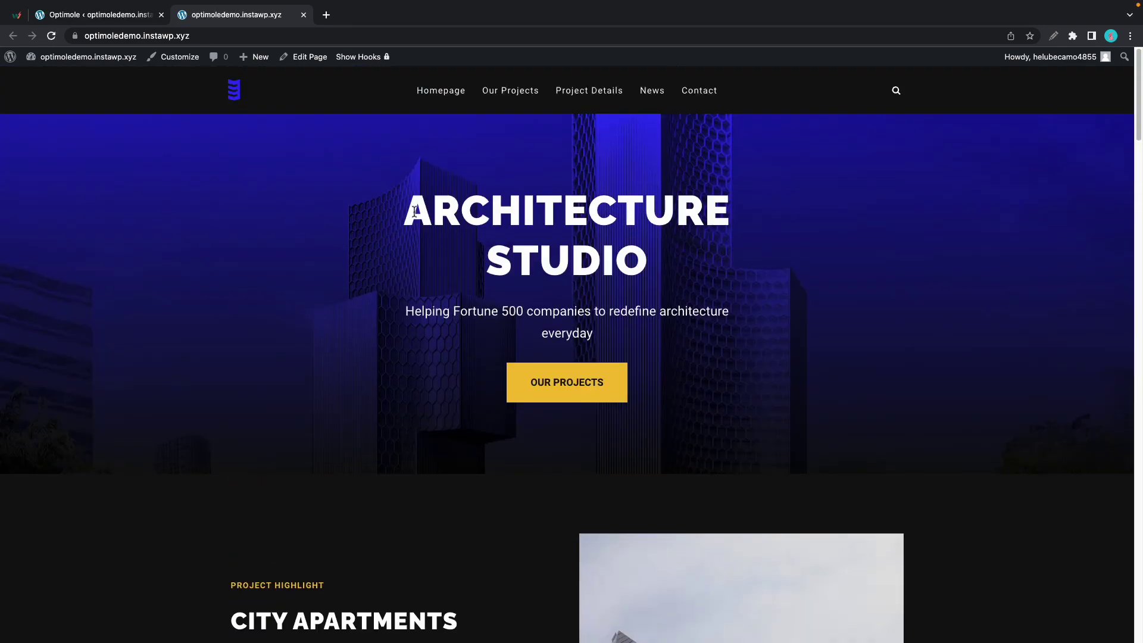
Change Exclude First from 3 to 1 image and save the lazyload changes
left_click(136, 23)
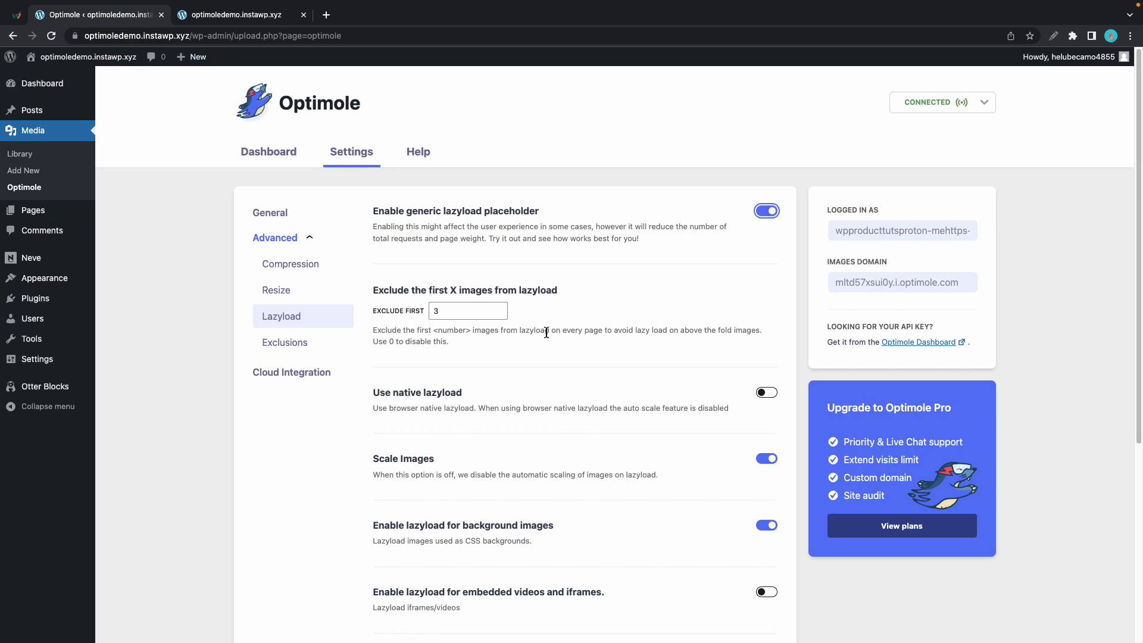
double_click(447, 303)
type("0")
key("Up")
scroll(726, 528, "down", 2)
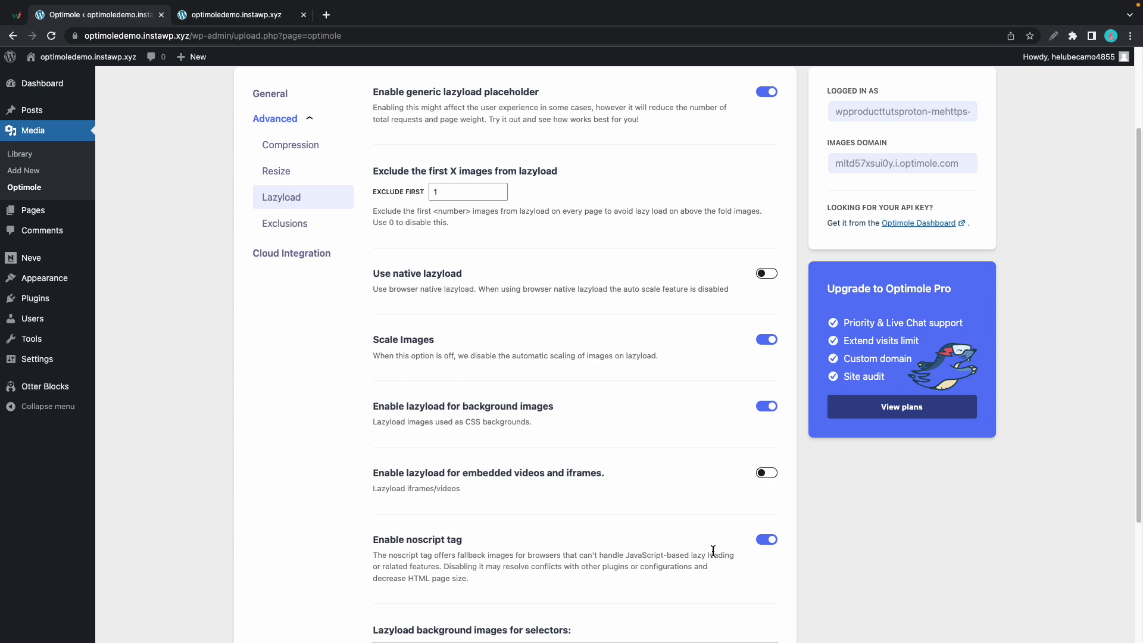
scroll(713, 550, "down", 3)
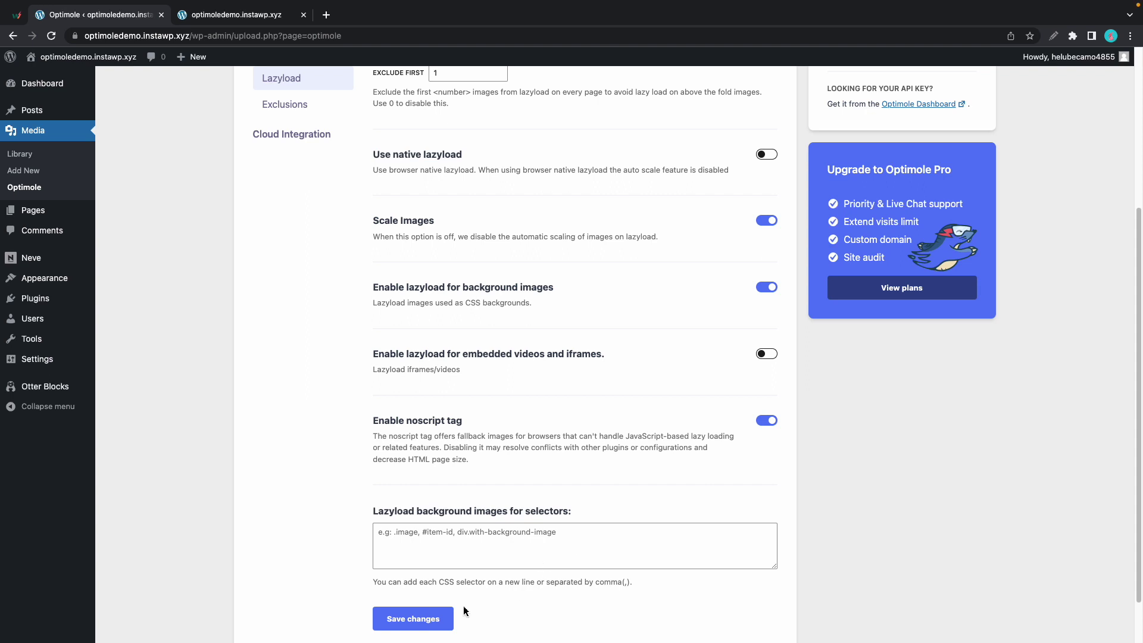
left_click(438, 621)
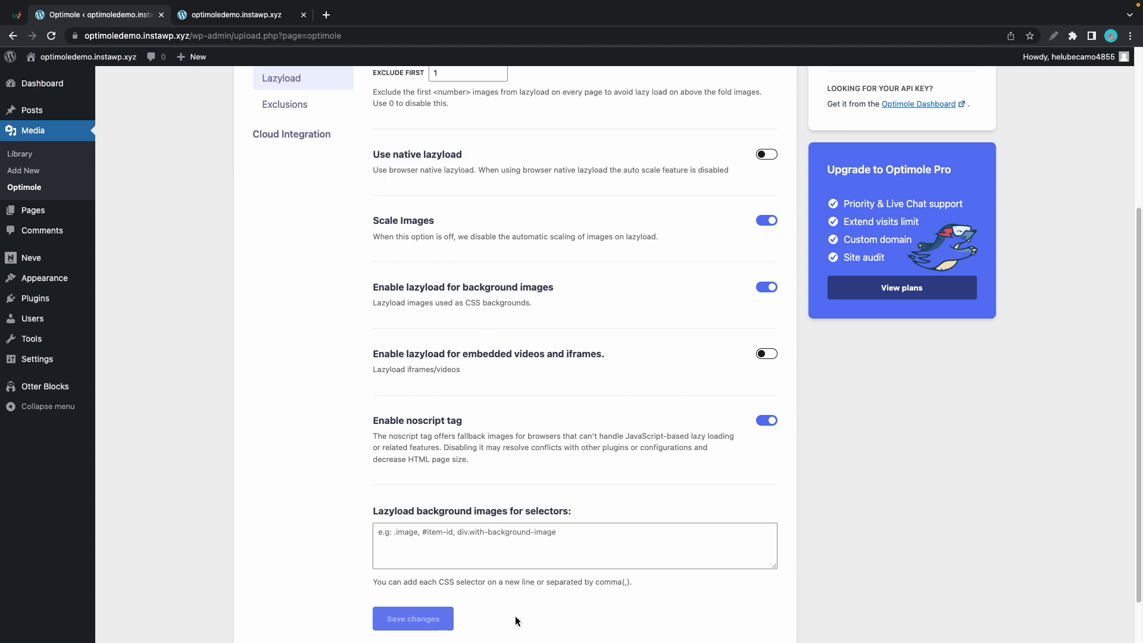
Reload the homepage and inspect the building image's markup in DevTools
left_click(262, 19)
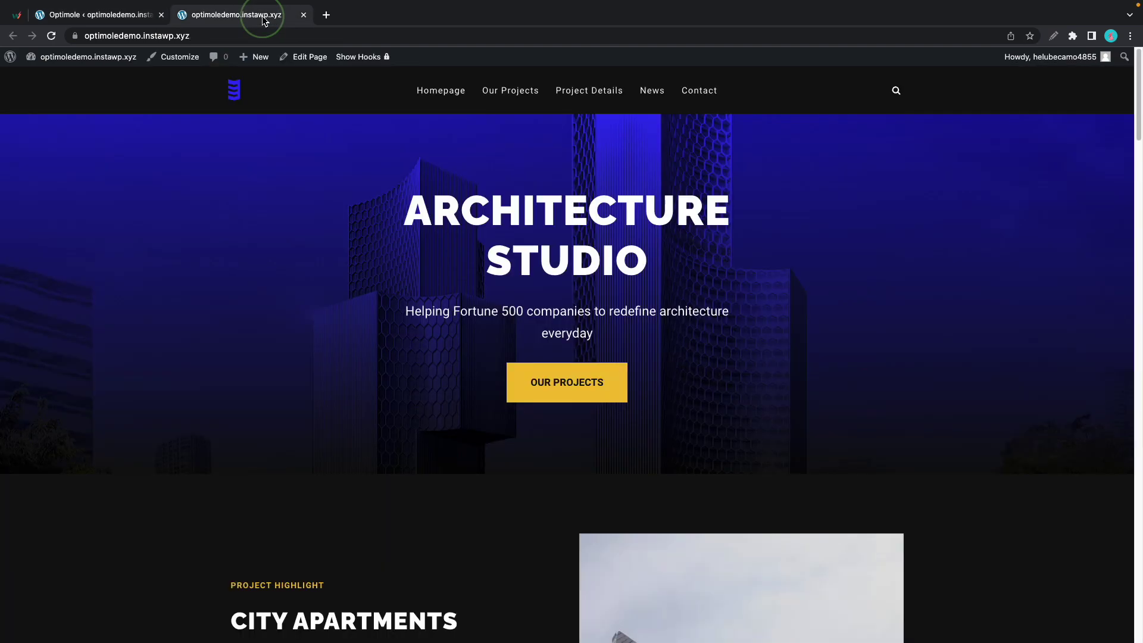
key("super+r")
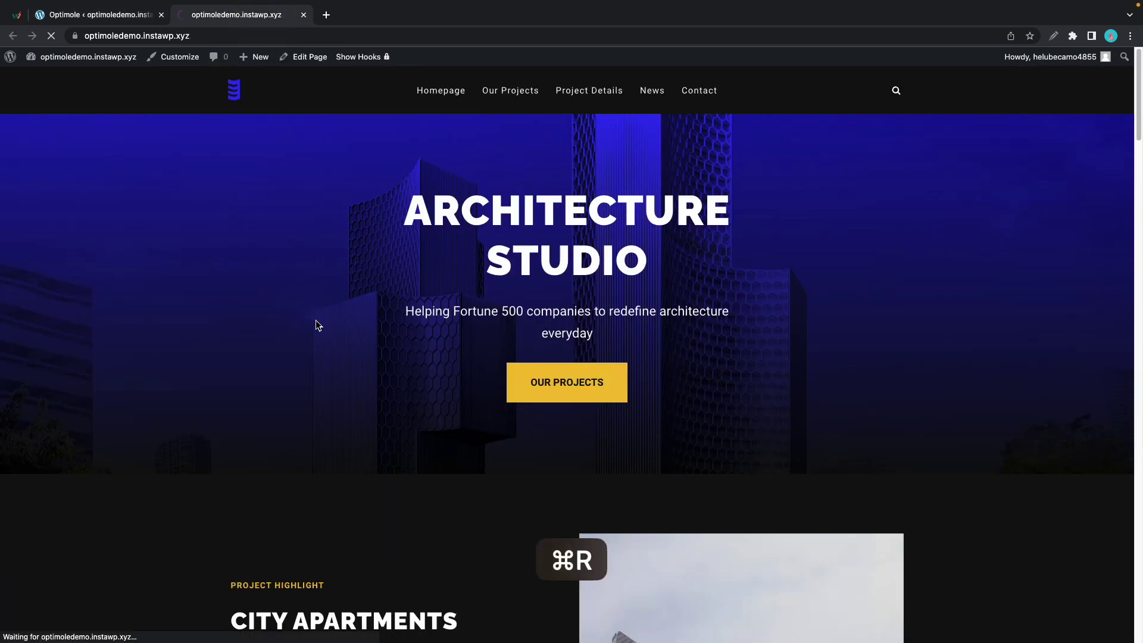
scroll(397, 371, "down", 4)
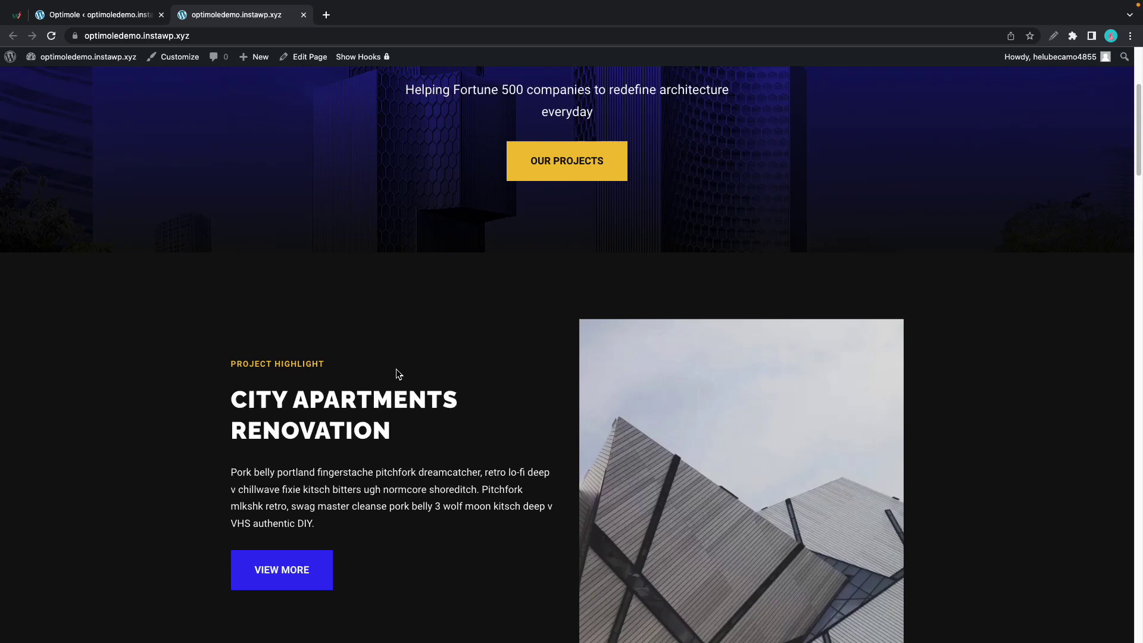
scroll(398, 374, "down", 3)
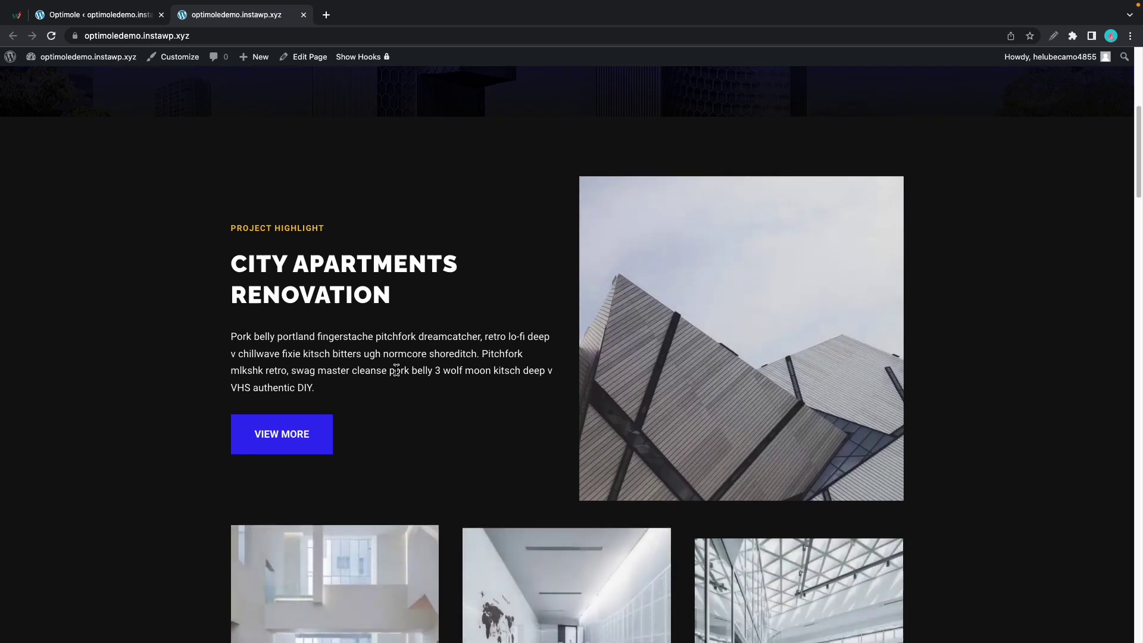
right_click(645, 362)
left_click(678, 456)
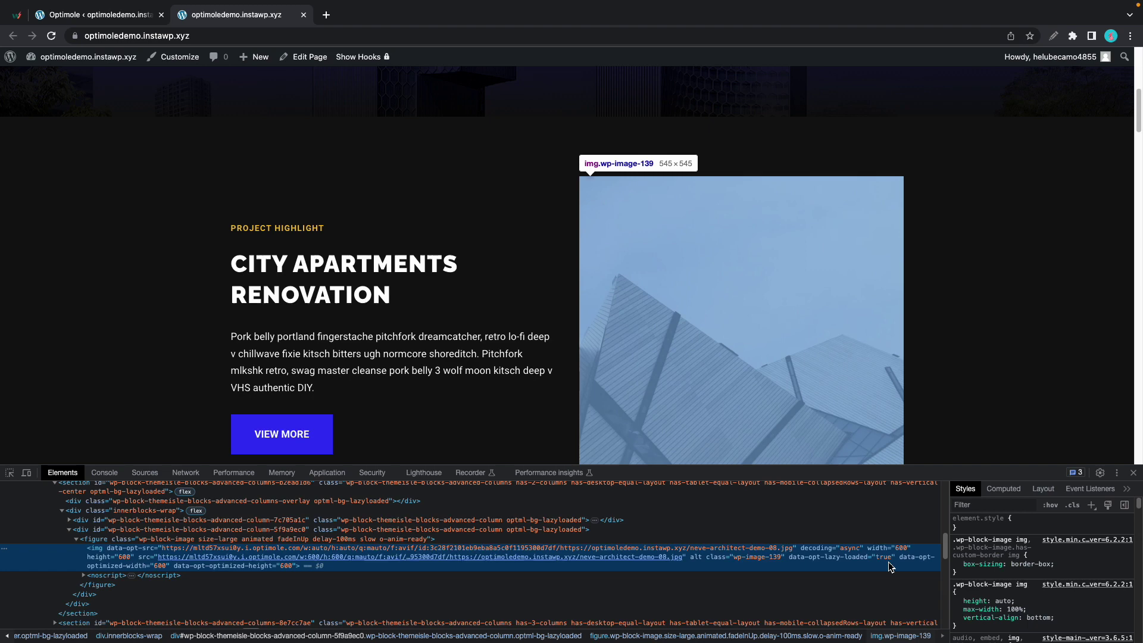
Inspect the first gallery image's markup and scroll the gallery to review it
scroll(750, 322, "down", 7)
right_click(381, 236)
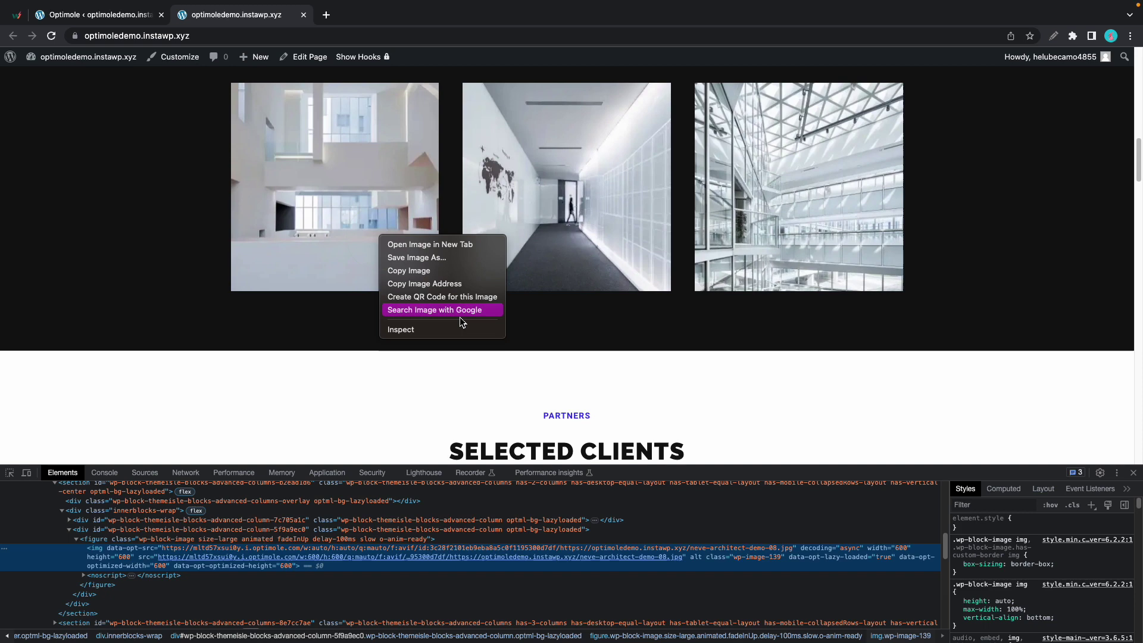
left_click(452, 328)
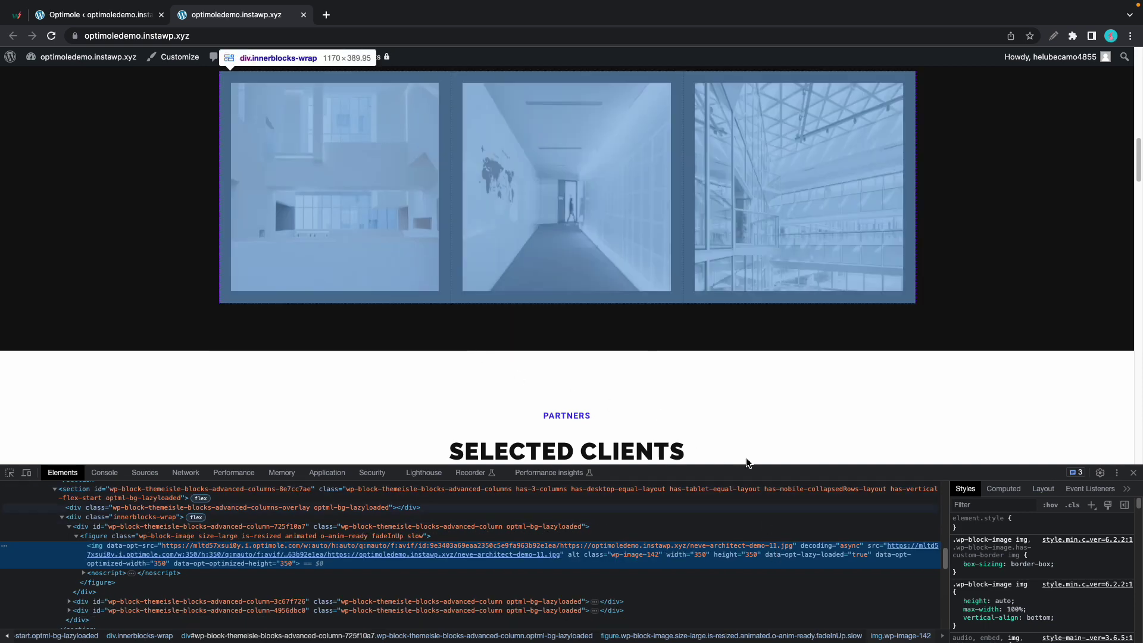
scroll(713, 338, "down", 4)
scroll(713, 338, "up", 2)
scroll(714, 343, "up", 3)
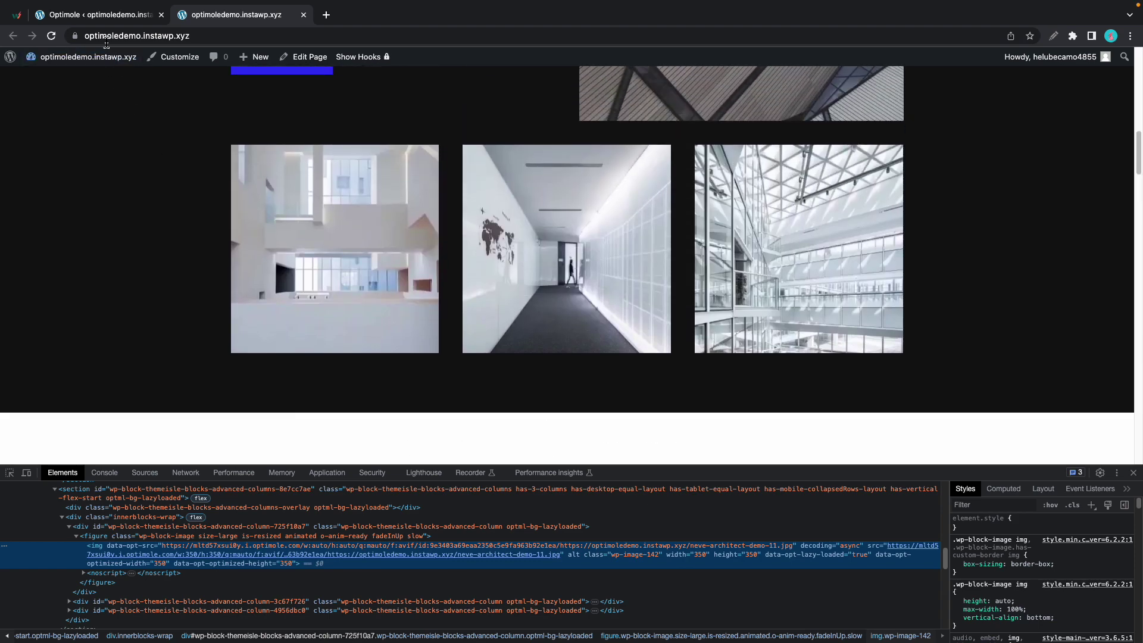
Set Exclude First to 6 in the Lazyload settings and save
left_click(109, 22)
scroll(474, 276, "up", 4)
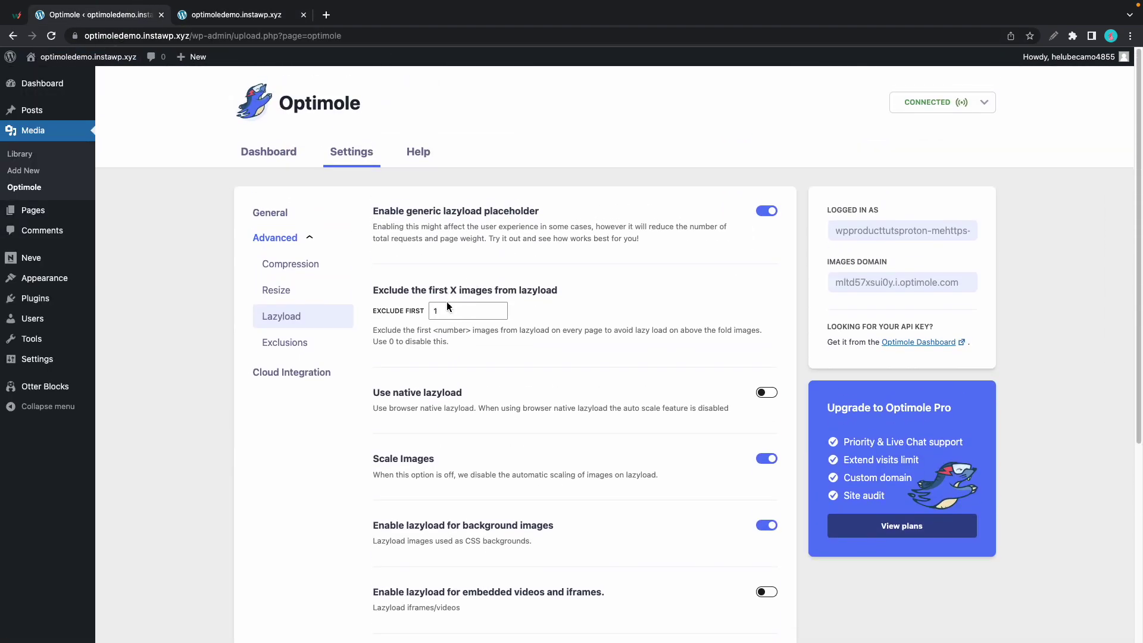
left_click(434, 312)
key("BackSpace")
type("6")
scroll(439, 327, "down", 5)
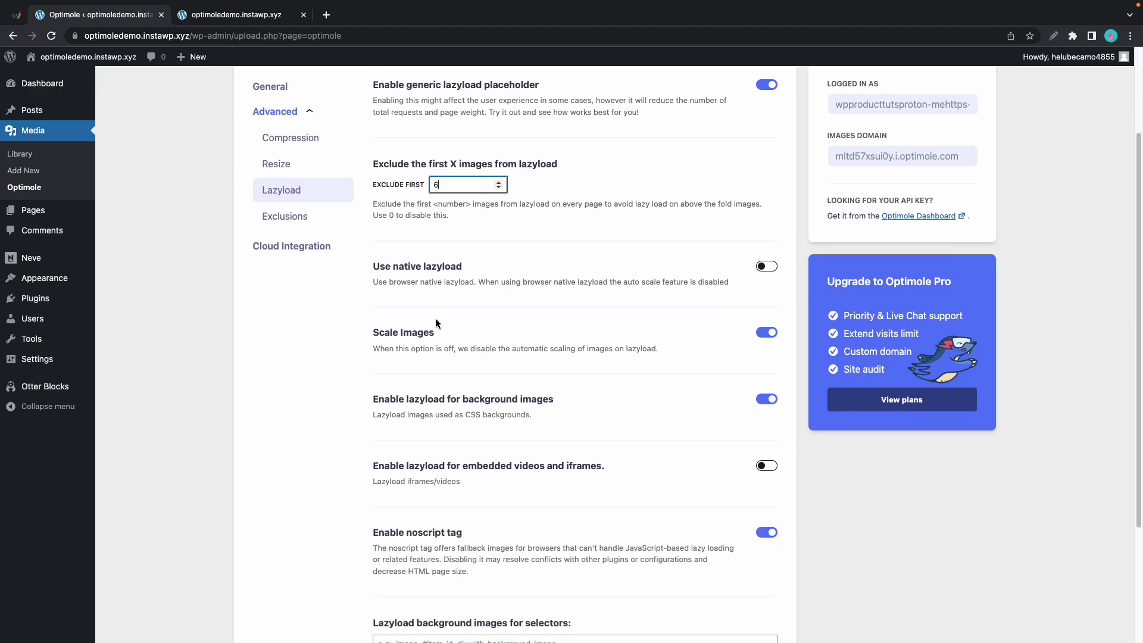
left_click(434, 560)
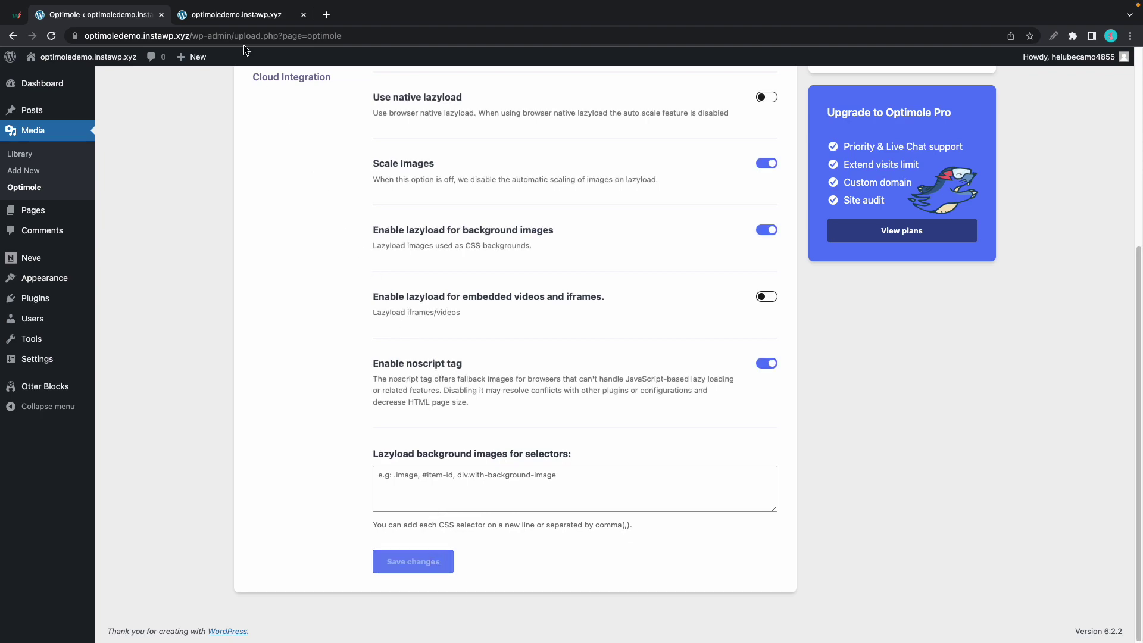
Reload the front-end page, inspect the middle gallery image, then go back to Optimole
left_click(237, 15)
key("super+r")
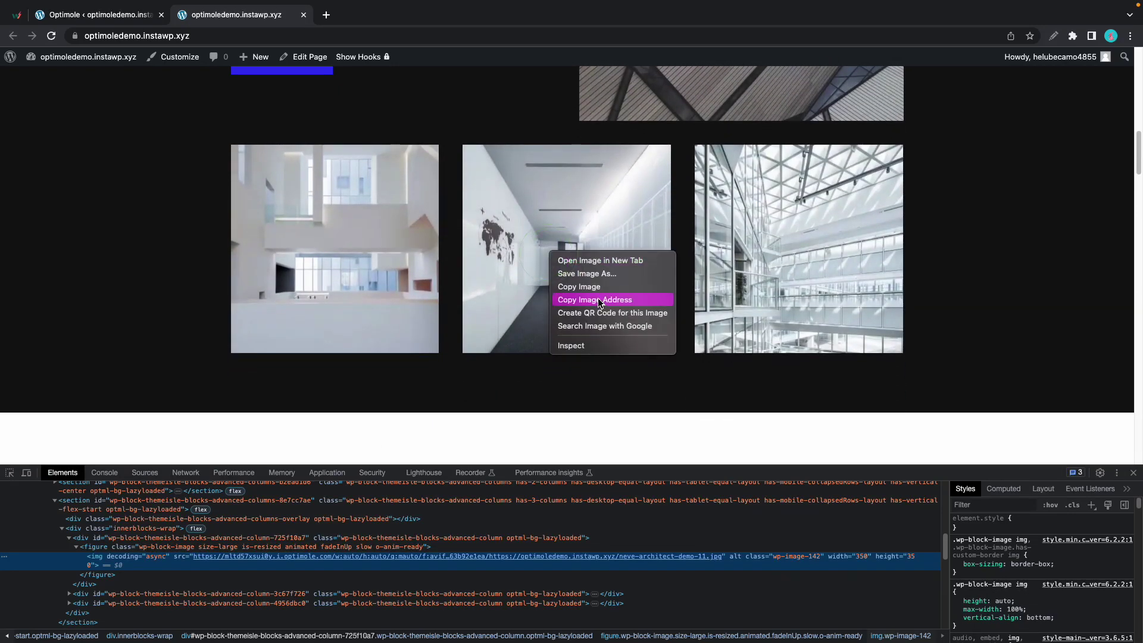
left_click(605, 345)
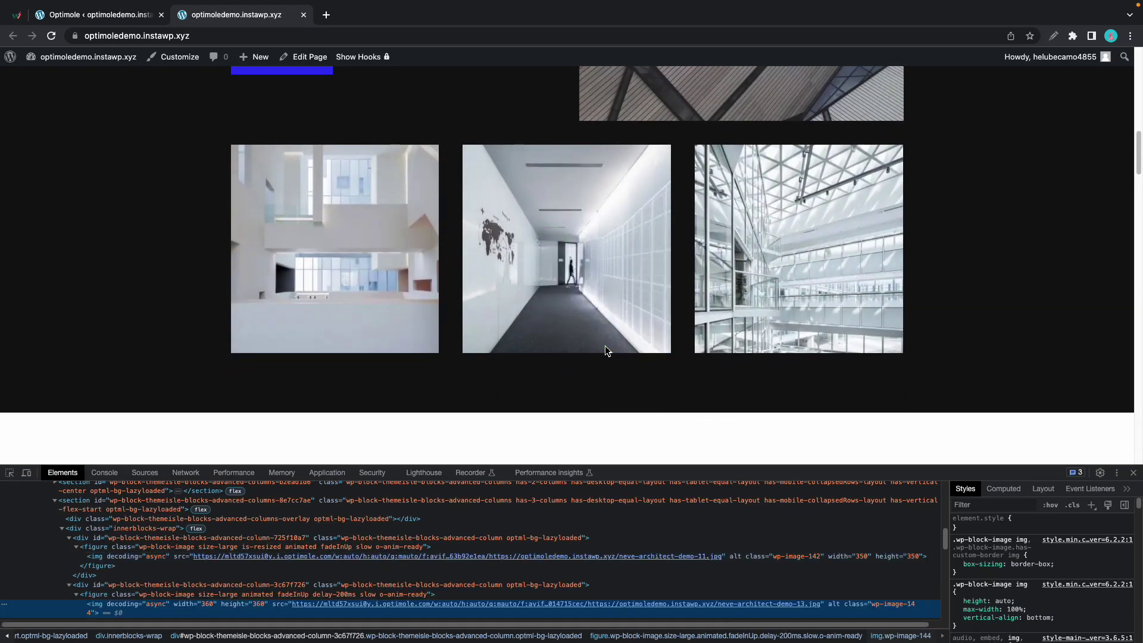
scroll(605, 345, "down", 2)
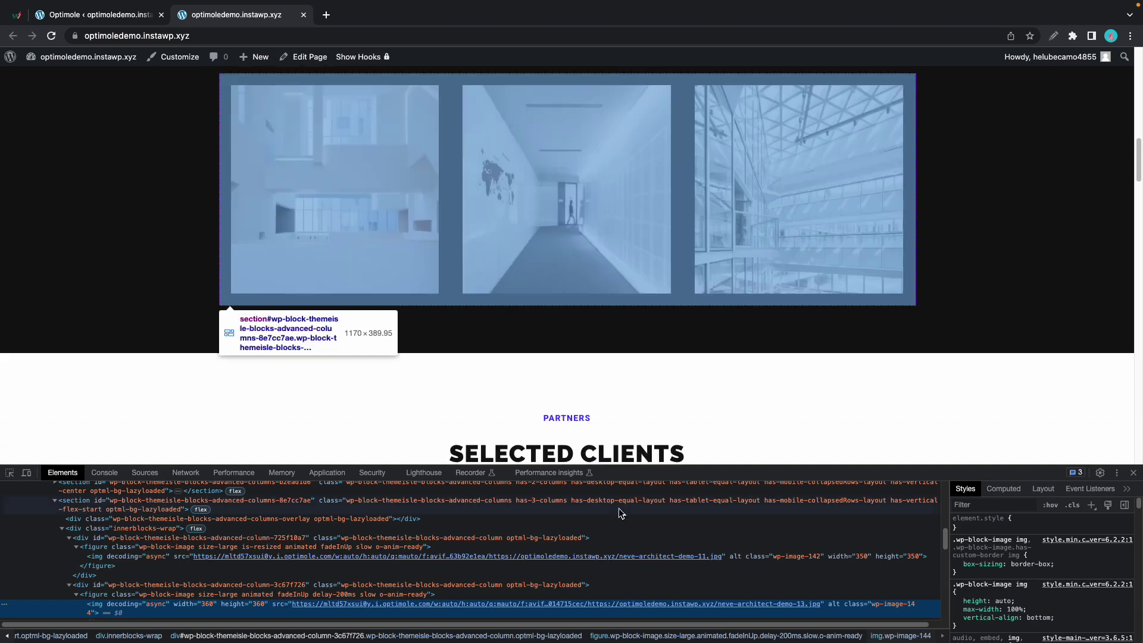
scroll(619, 509, "down", 2)
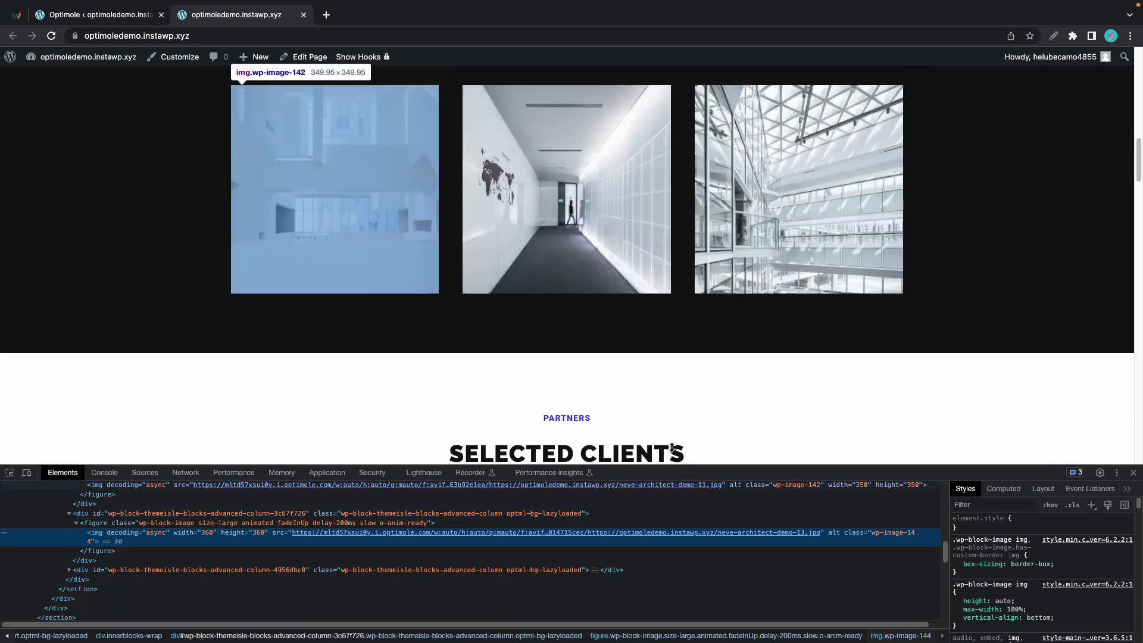
key("ctrl+shift+Tab")
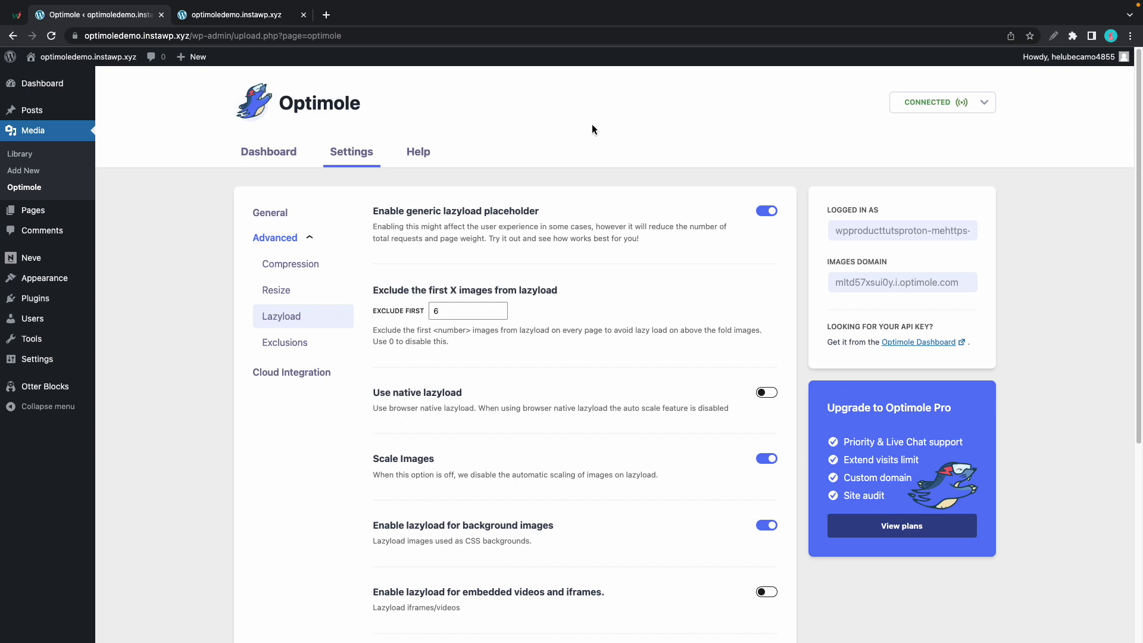
Under Advanced > Exclusions, add an Image filename filter containing 'berries'
left_click(306, 346)
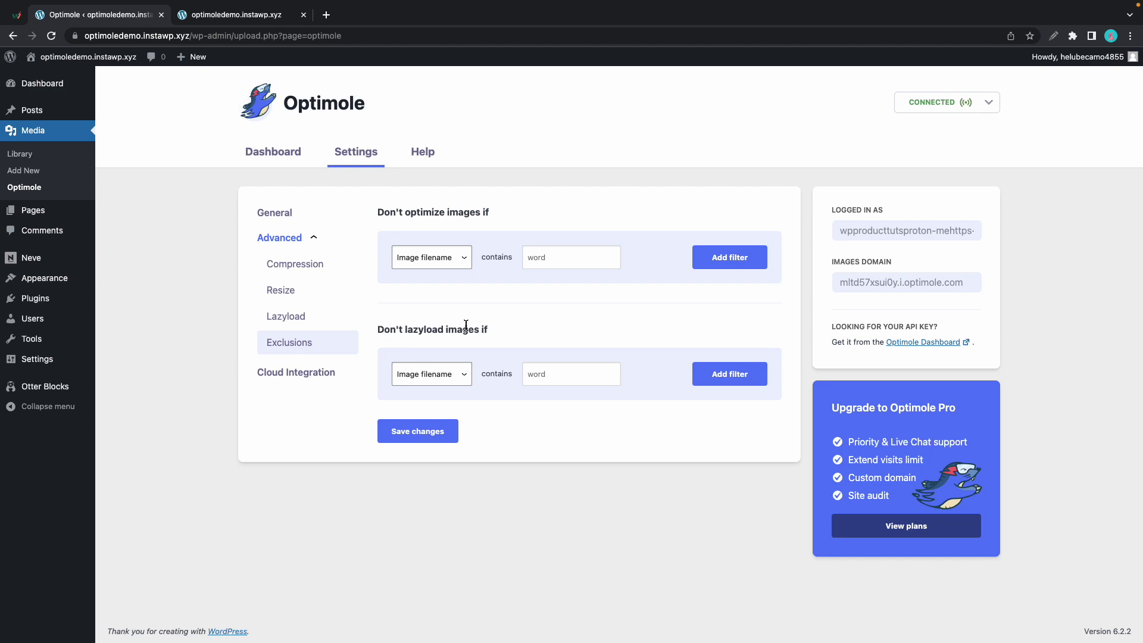
left_click(464, 376)
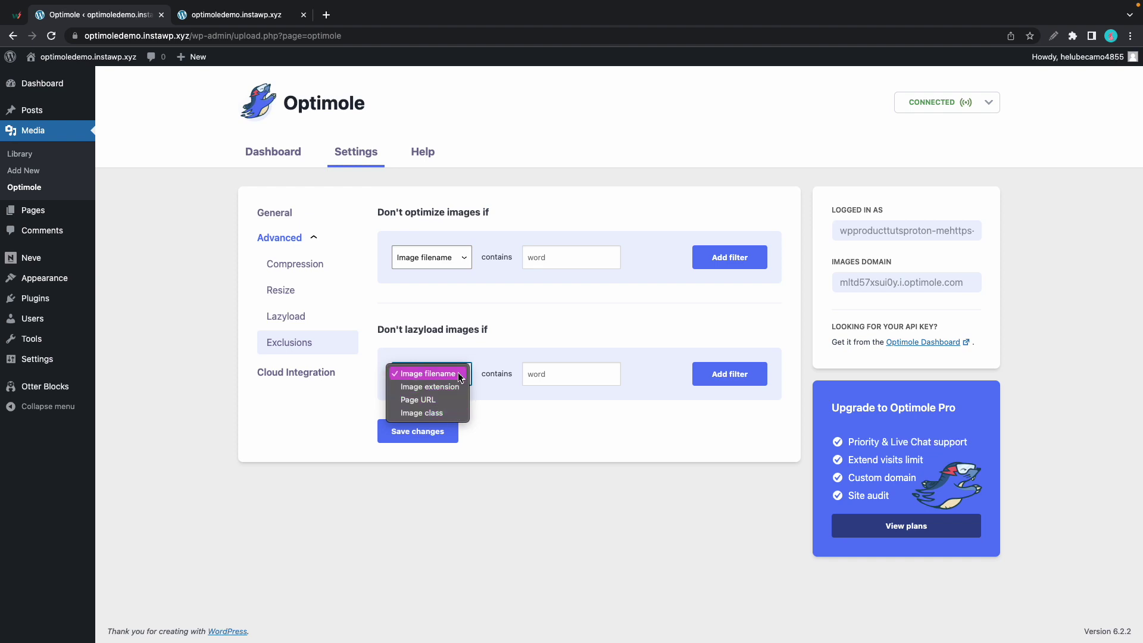
left_click(540, 376)
left_click(540, 374)
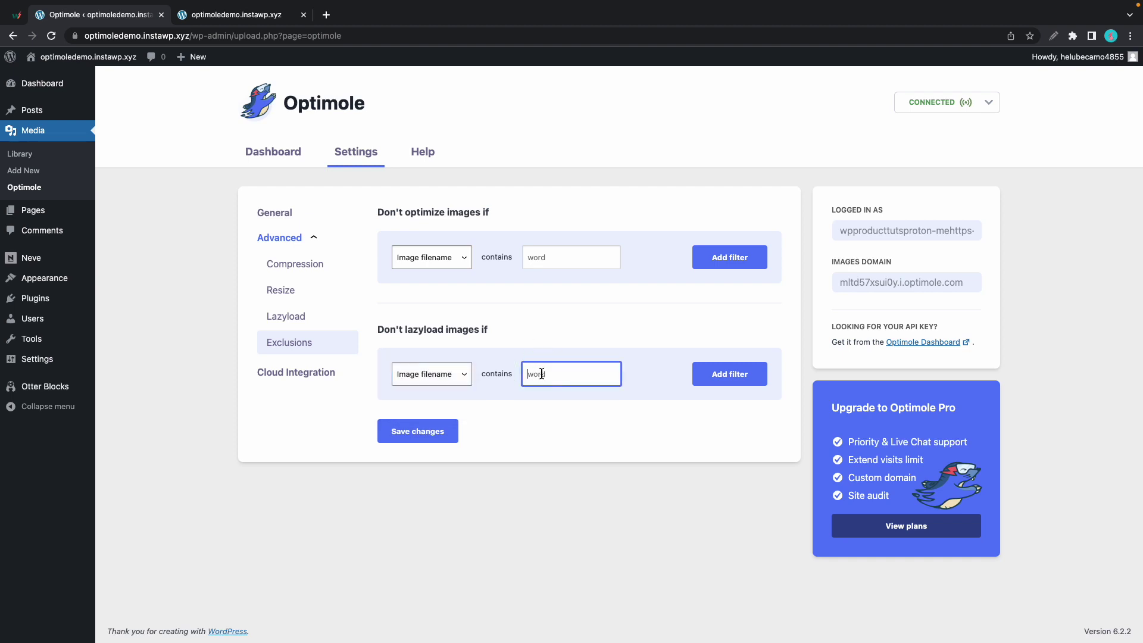
type("berries")
left_click(745, 376)
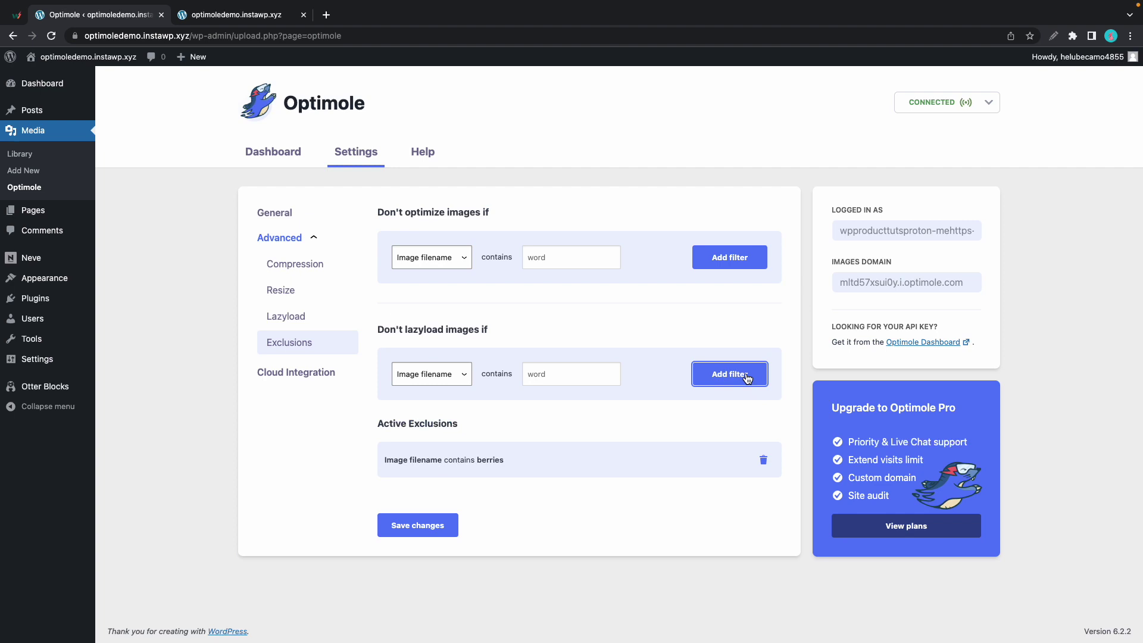
left_click(447, 380)
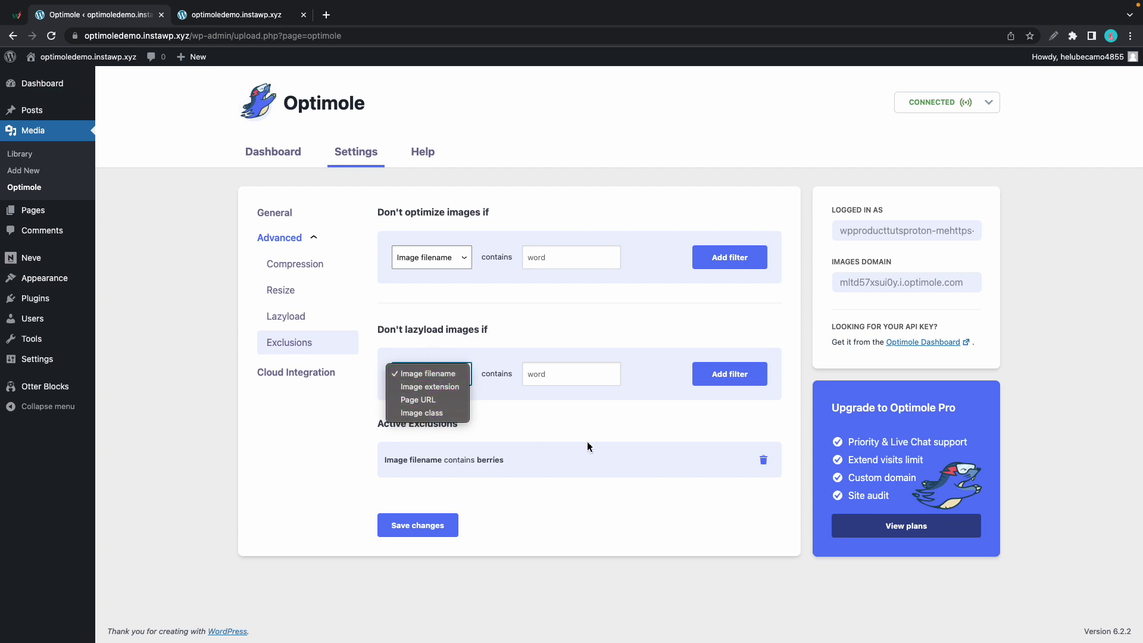
left_click(609, 432)
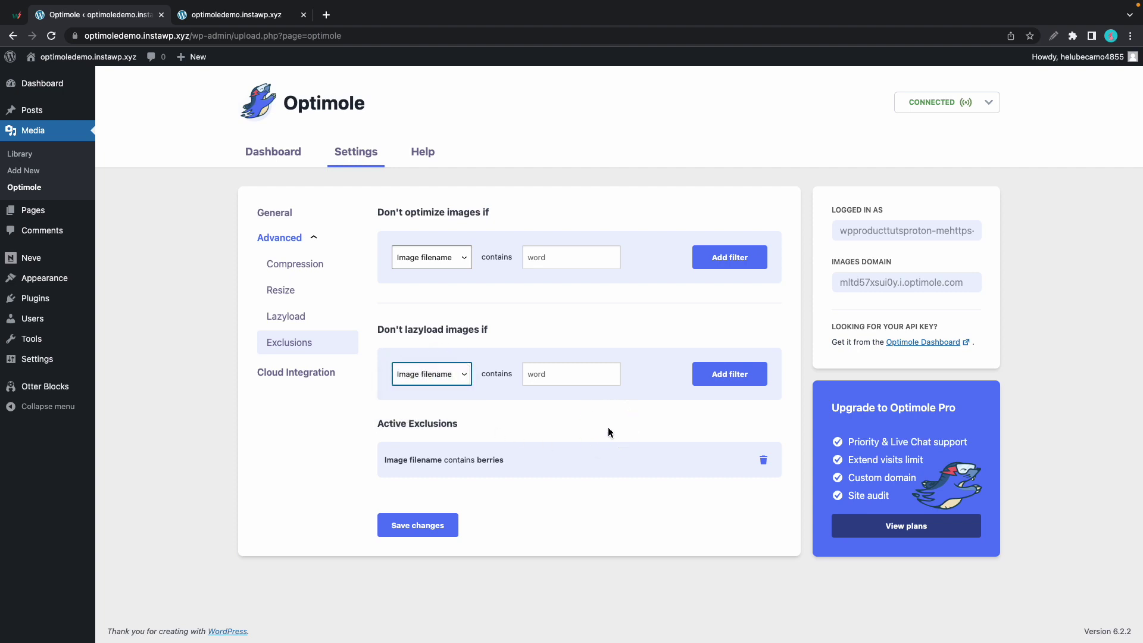